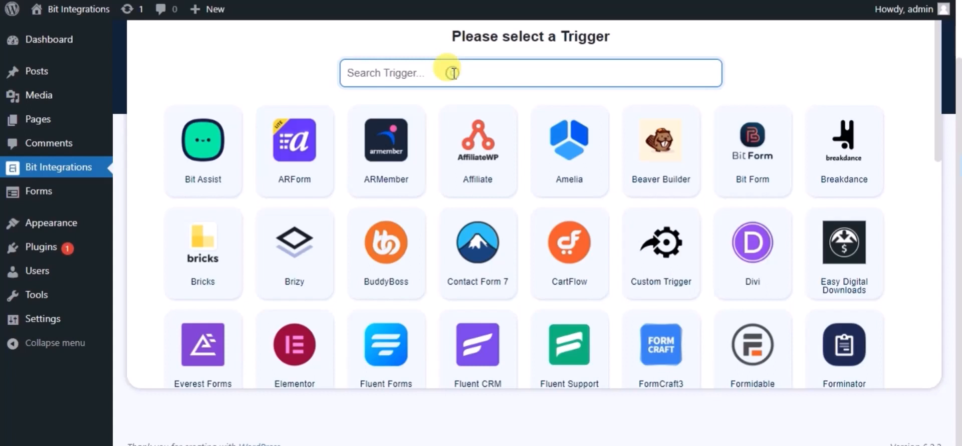
- Set Happy Forms' Sample Form as the flow trigger, searching triggers for 'ha'
type("ha")
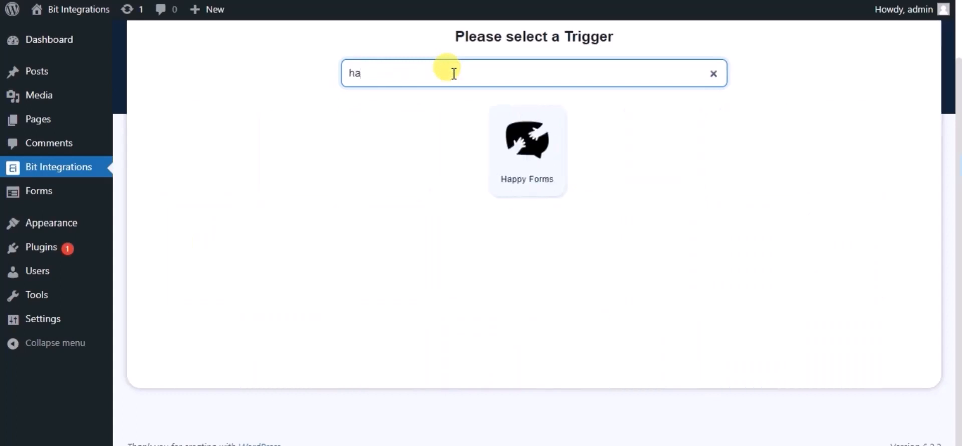
left_click(521, 133)
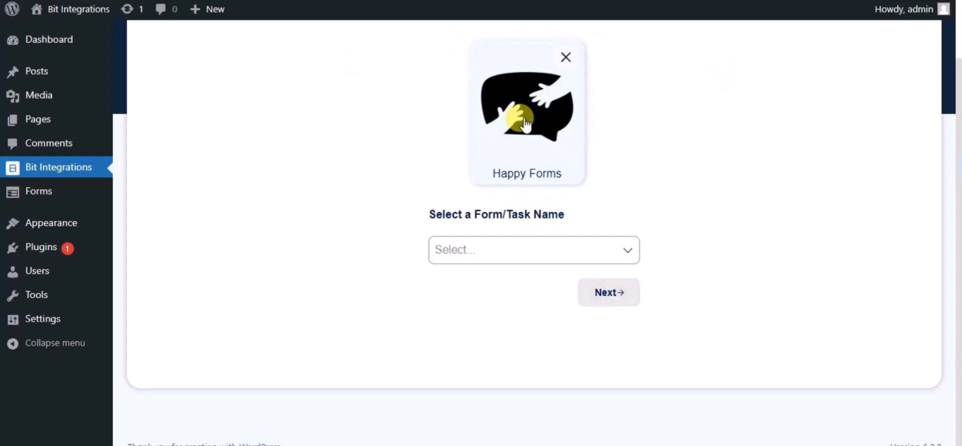
left_click(456, 254)
left_click(468, 281)
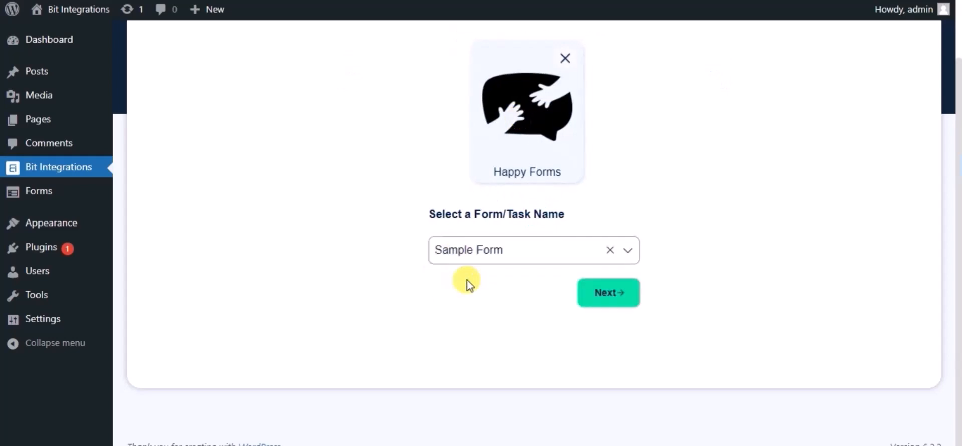
left_click(592, 294)
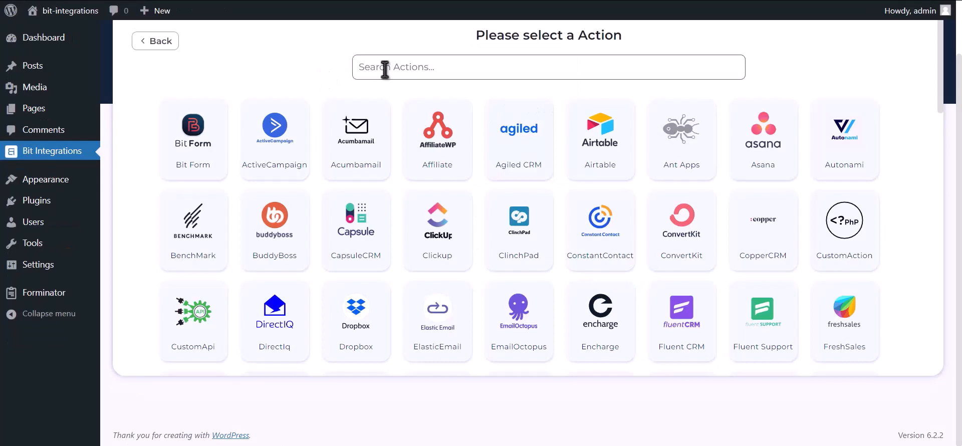
- Select Mailup as the action and note its Client id and Client secret fields
left_click(508, 57)
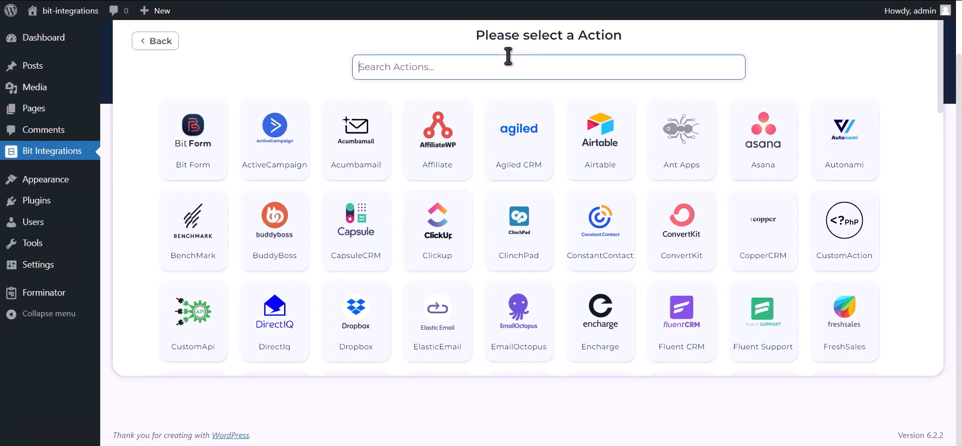
type("Mailup")
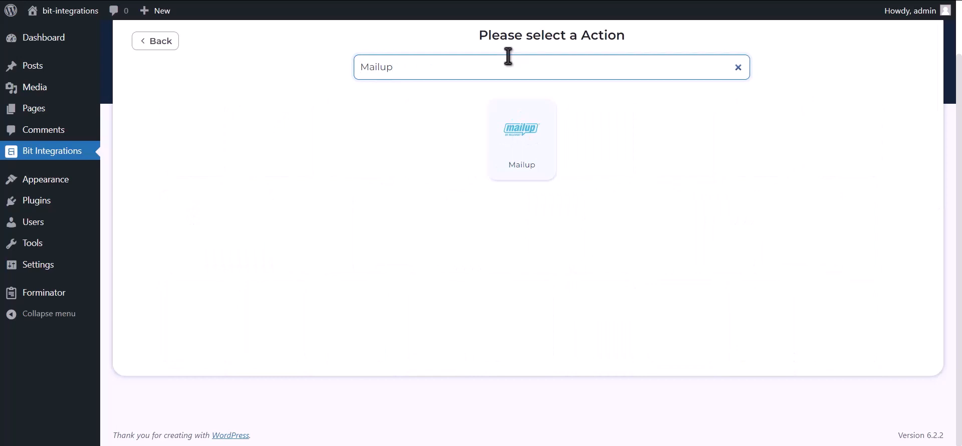
left_click(515, 146)
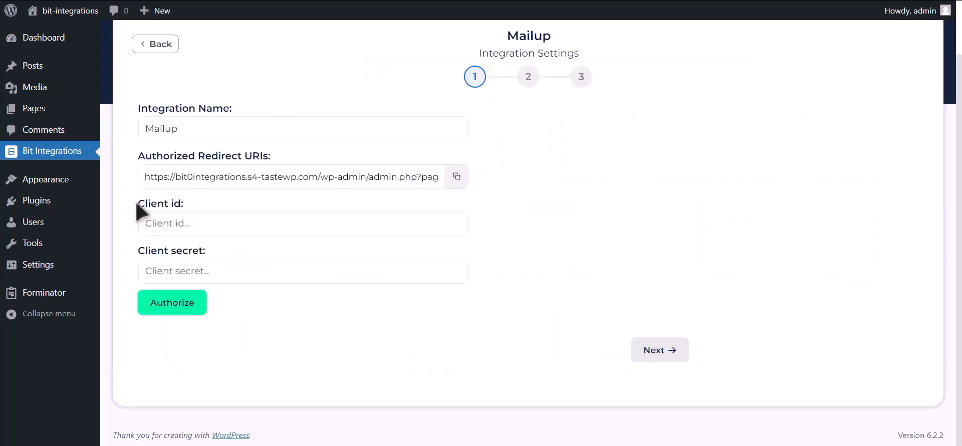
left_click_drag(140, 204, 189, 208)
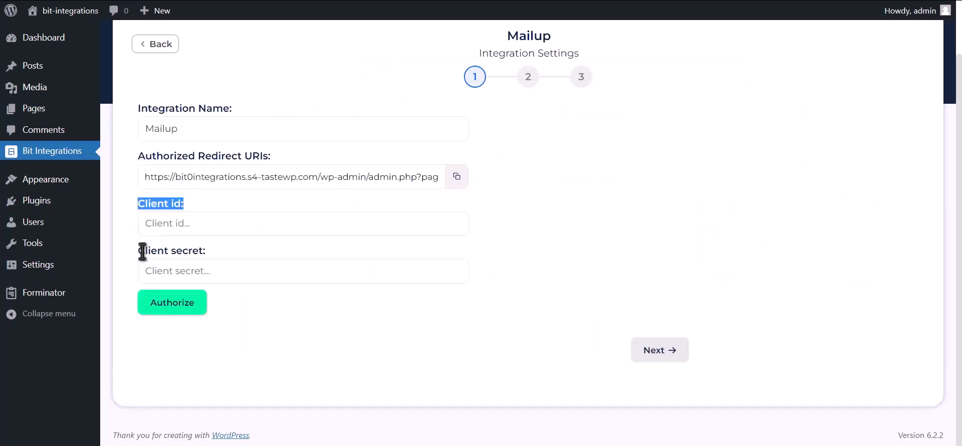
left_click_drag(142, 251, 203, 250)
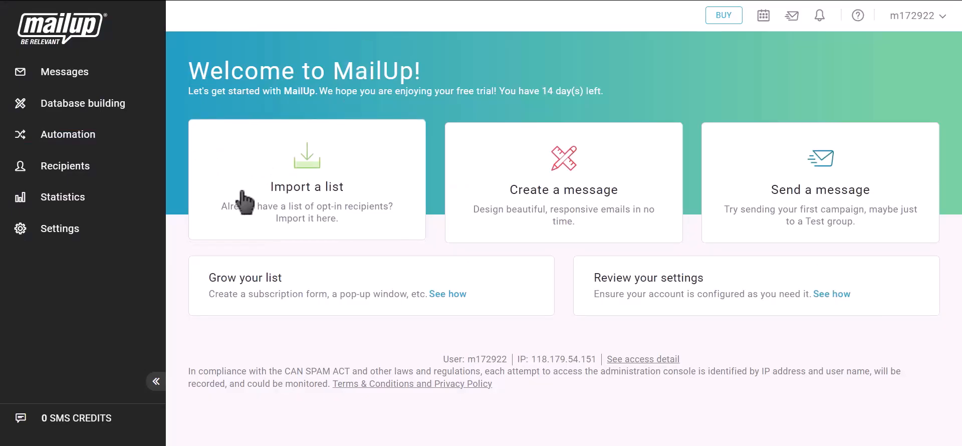
- Go to MailUp's Advanced settings > Developer's corner and start a new API key
left_click(86, 239)
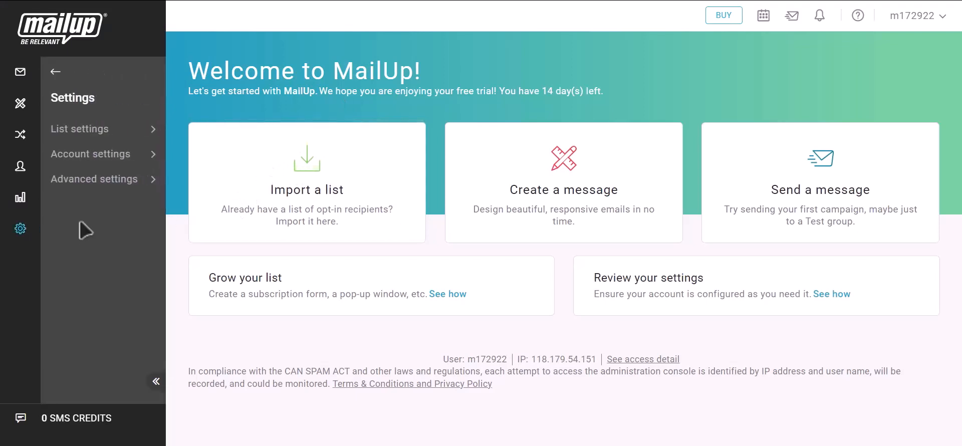
left_click(97, 181)
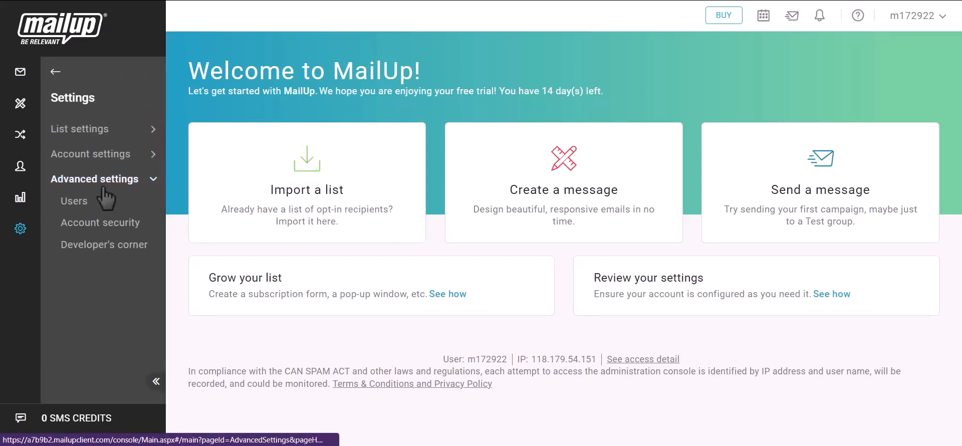
left_click(113, 247)
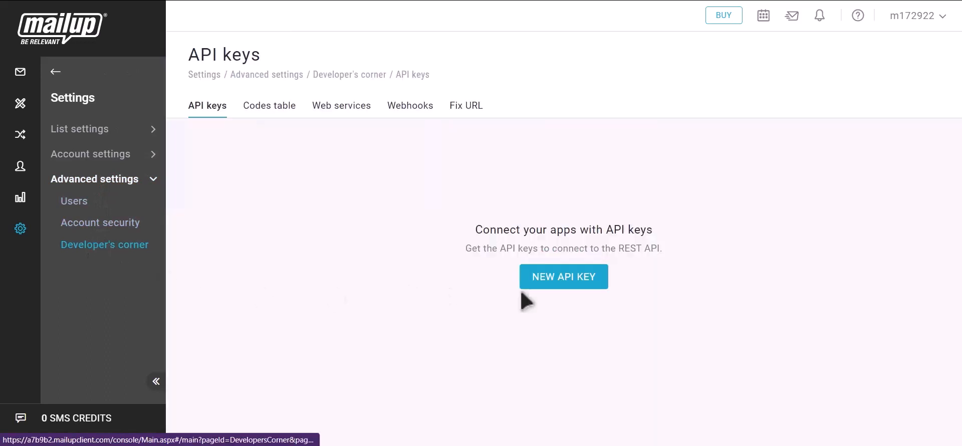
left_click(577, 284)
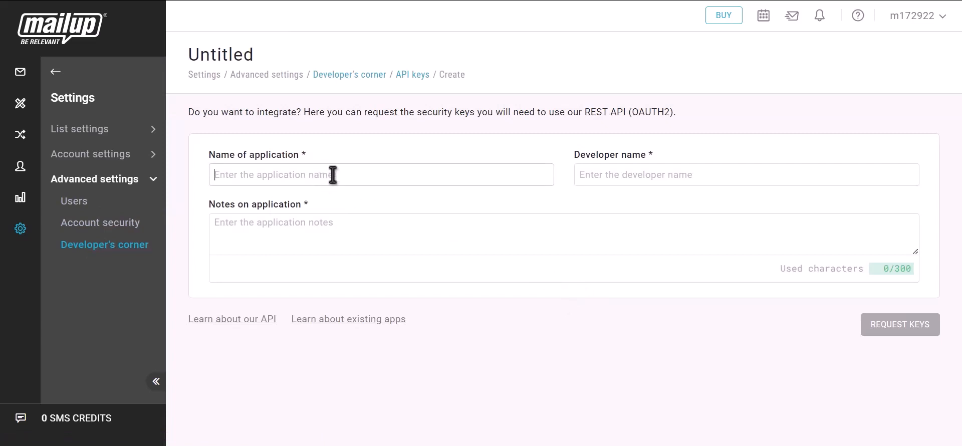
- Name the application 'Bit Integrations', add a developer name and notes 'Bit integrat', and request keys
type("Bit In")
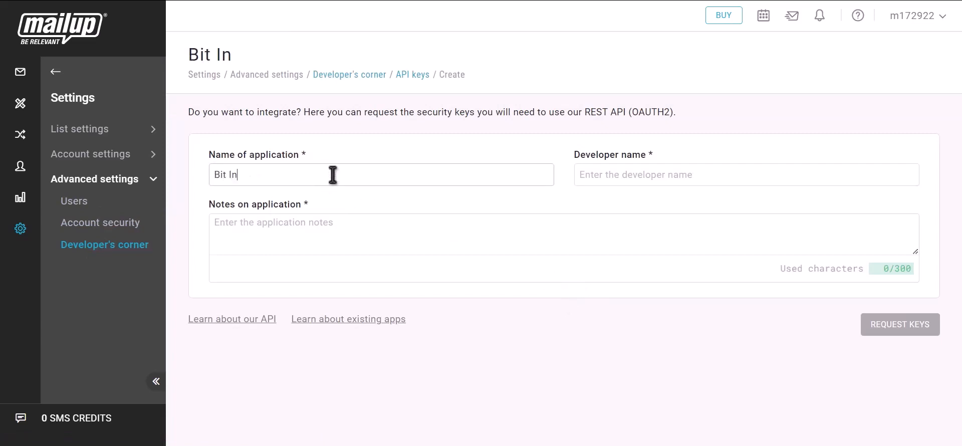
type("tegrations")
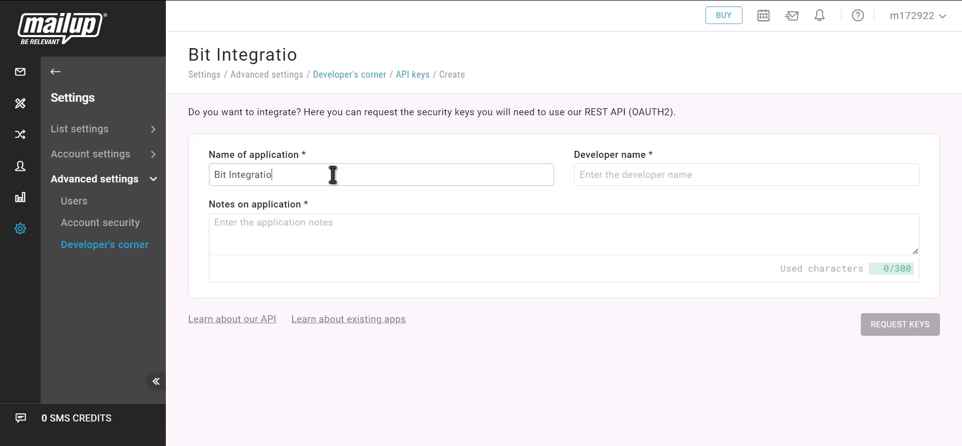
left_click(639, 178)
type("Bit Integrations")
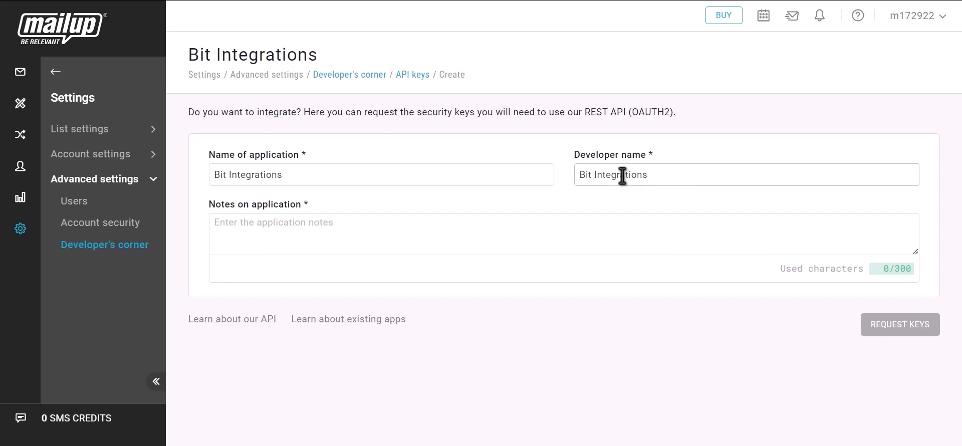
left_click(415, 223)
type("Bit i")
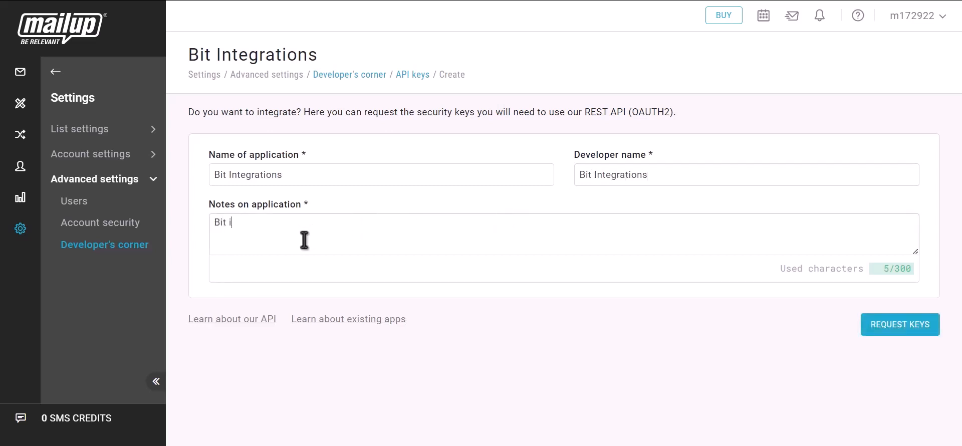
type("ntegrations")
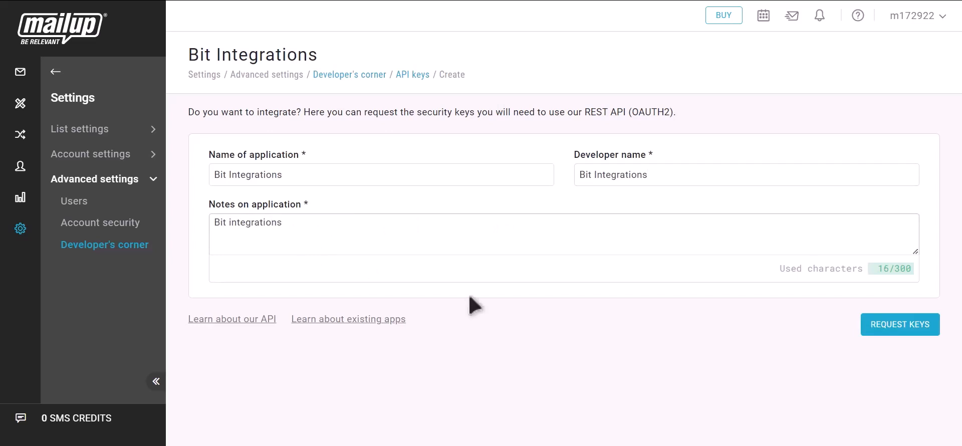
left_click(912, 333)
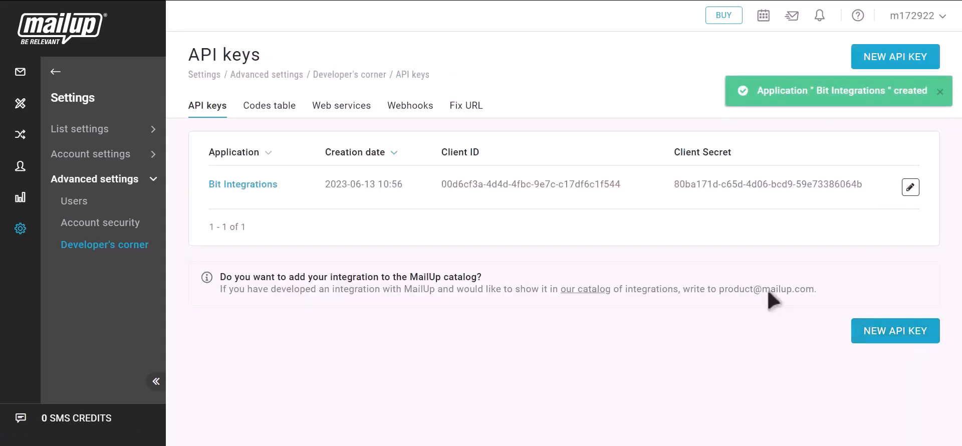
- Copy MailUp's generated Client ID into Bit Integrations' Client id field
left_click_drag(439, 153, 483, 152)
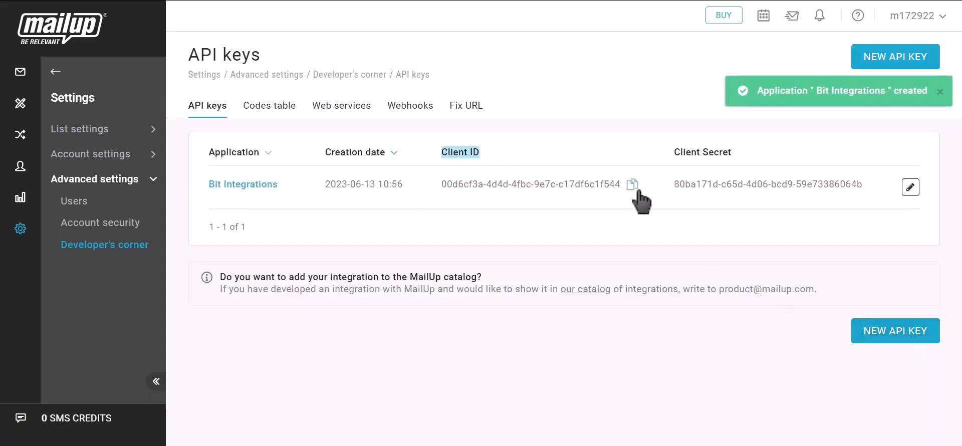
left_click(633, 185)
key("ctrl+Tab")
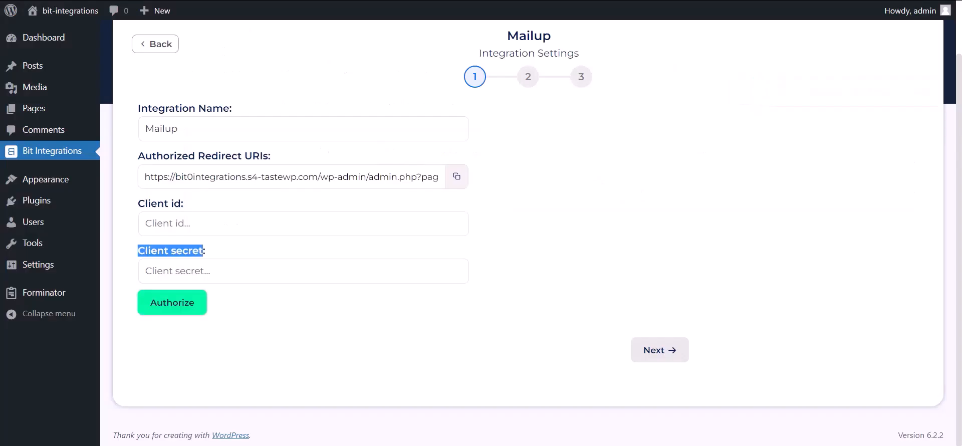
left_click(236, 229)
key("ctrl+v")
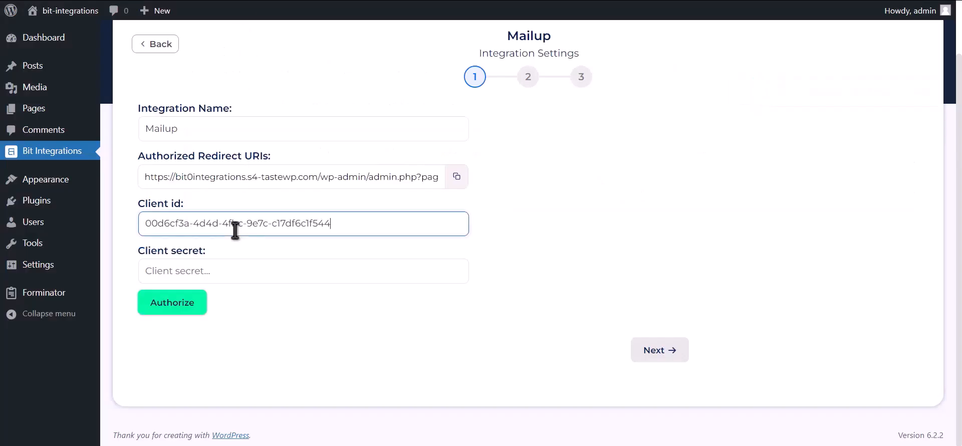
- Copy MailUp's generated Client Secret into Bit Integrations' Client secret field
key("ctrl+Tab")
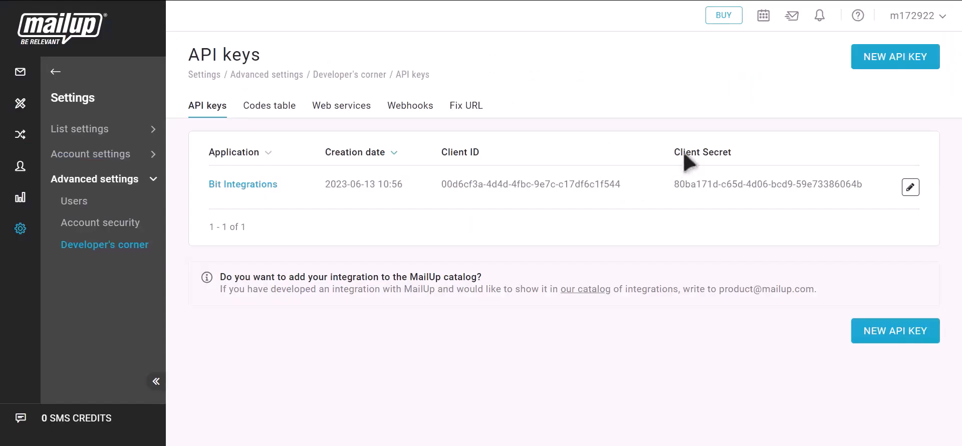
left_click_drag(675, 158, 733, 158)
left_click(874, 185)
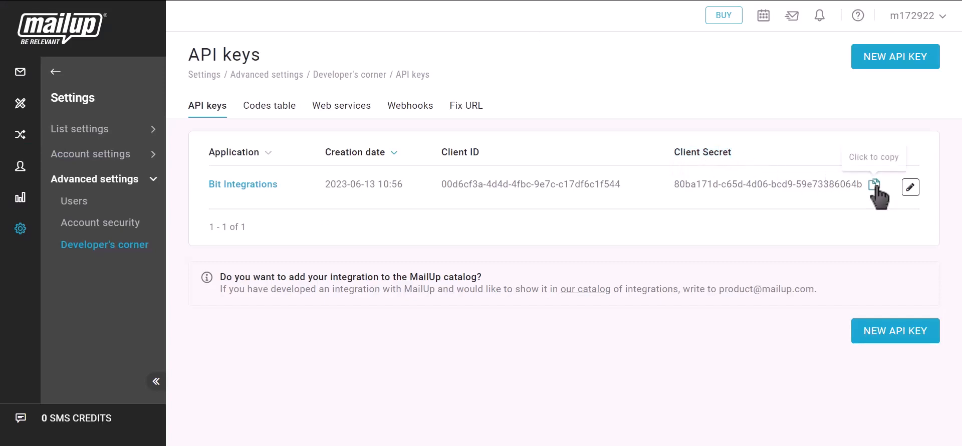
key("ctrl+Tab")
left_click(226, 278)
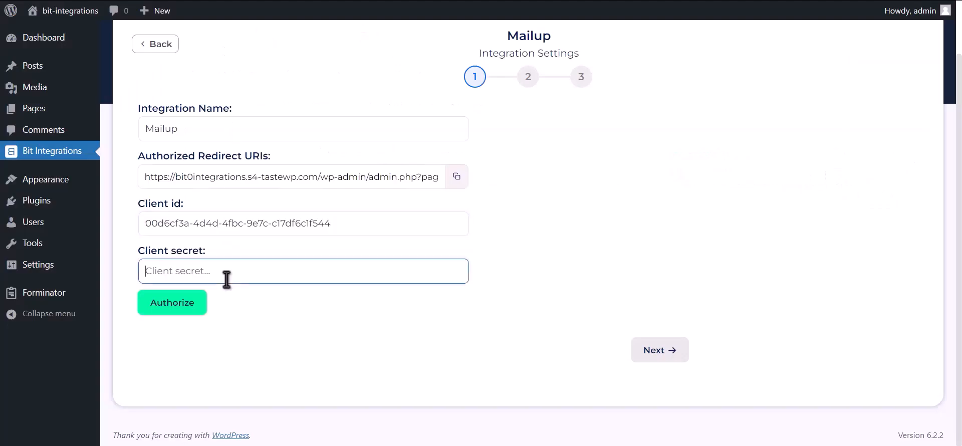
key("ctrl+v")
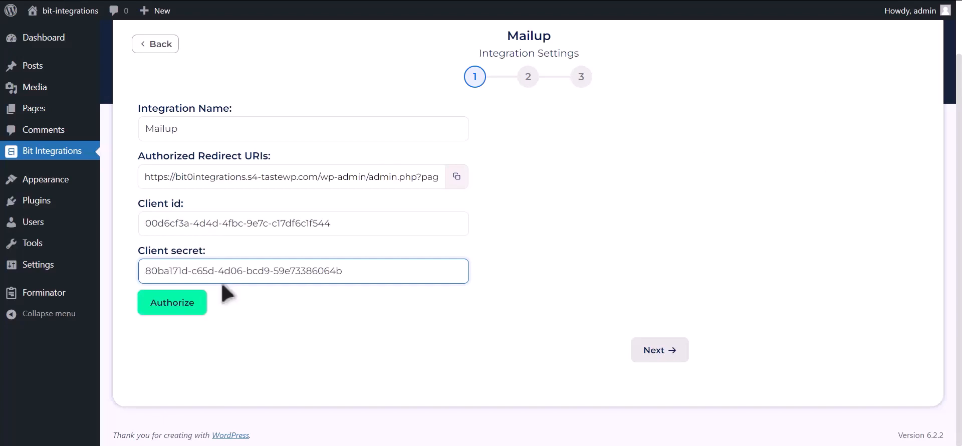
- Authorize the Mailup connection by logging on with the saved MailUp login and confirming access
left_click(172, 306)
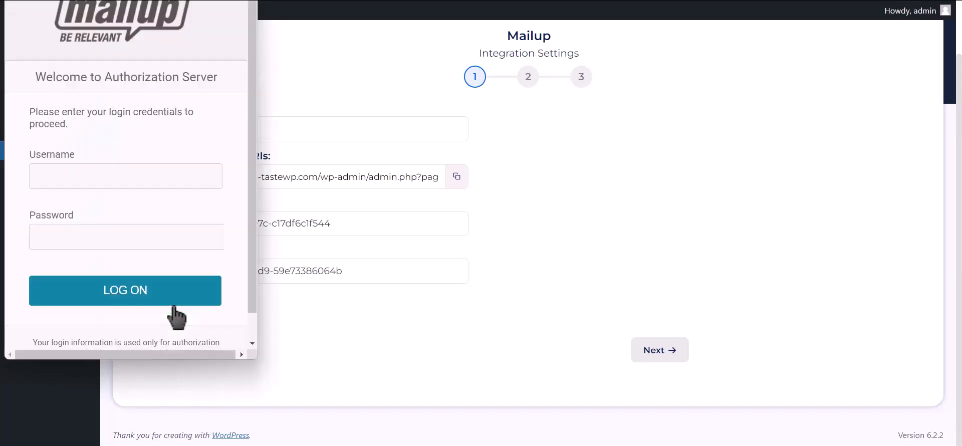
left_click(180, 176)
left_click(181, 208)
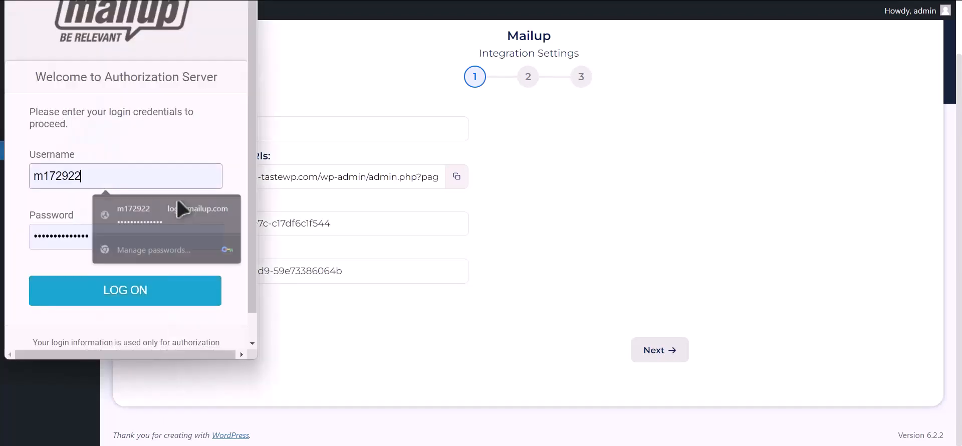
left_click(145, 299)
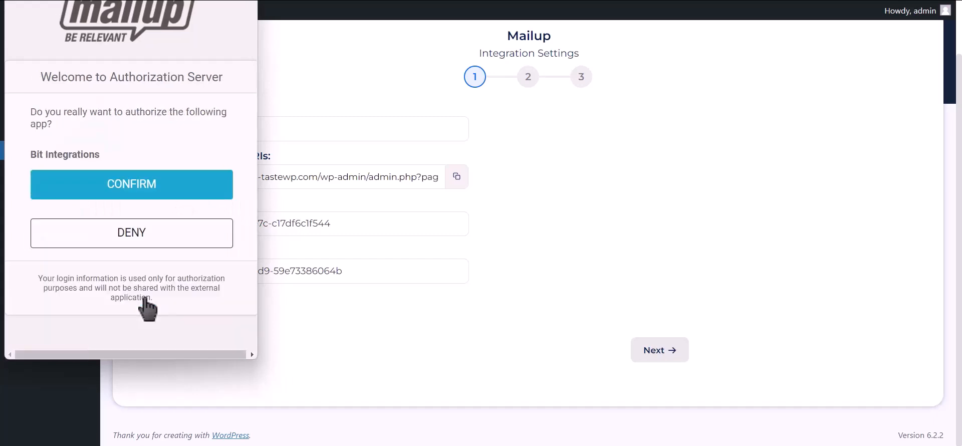
left_click(211, 193)
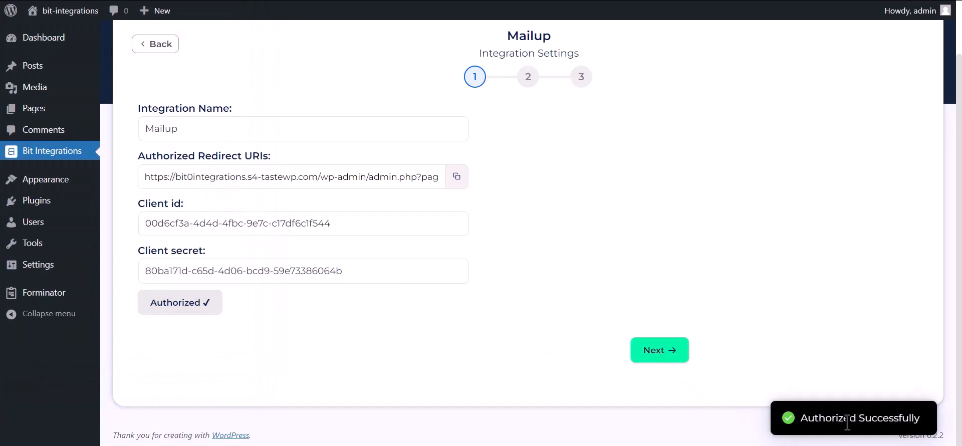
- Select the News list and the TEST group for the Mailup integration
left_click_drag(802, 420, 930, 424)
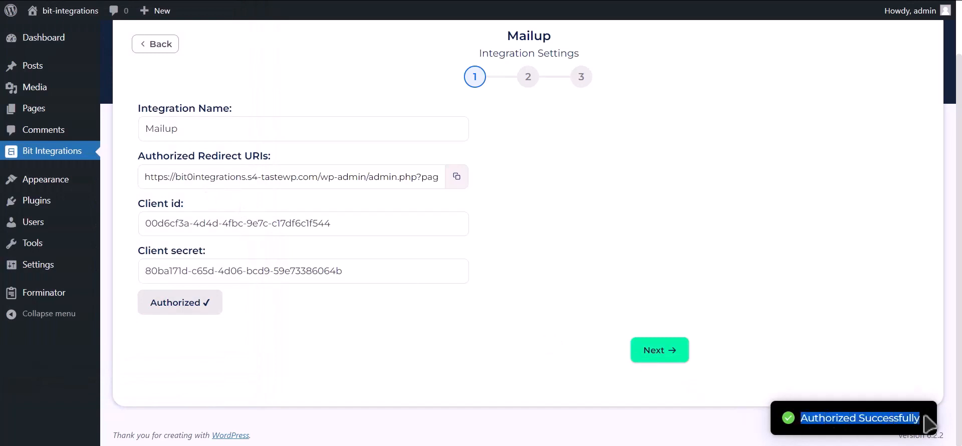
left_click(675, 357)
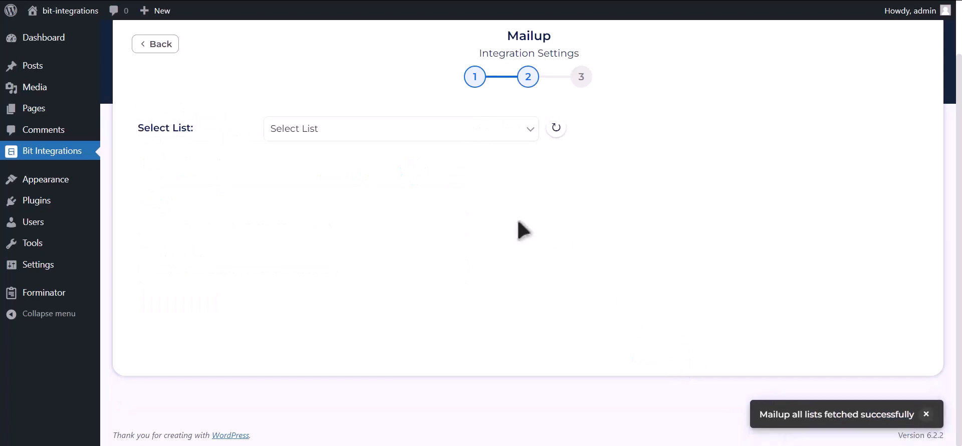
left_click(393, 133)
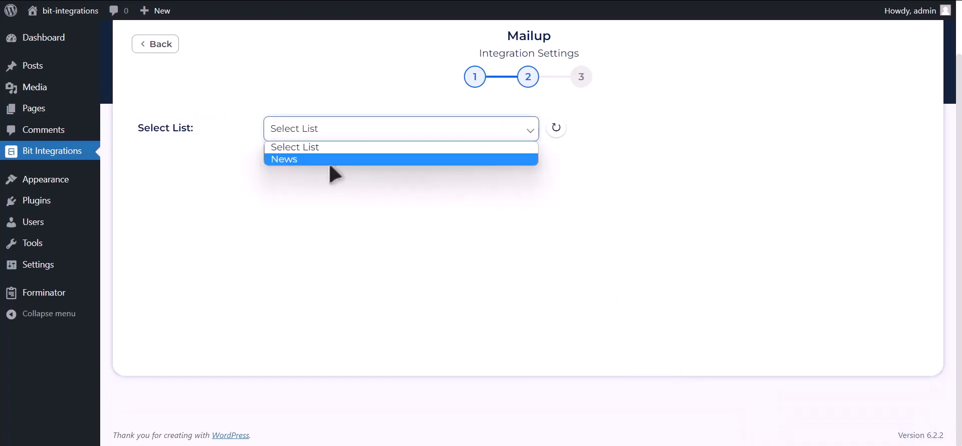
left_click(357, 170)
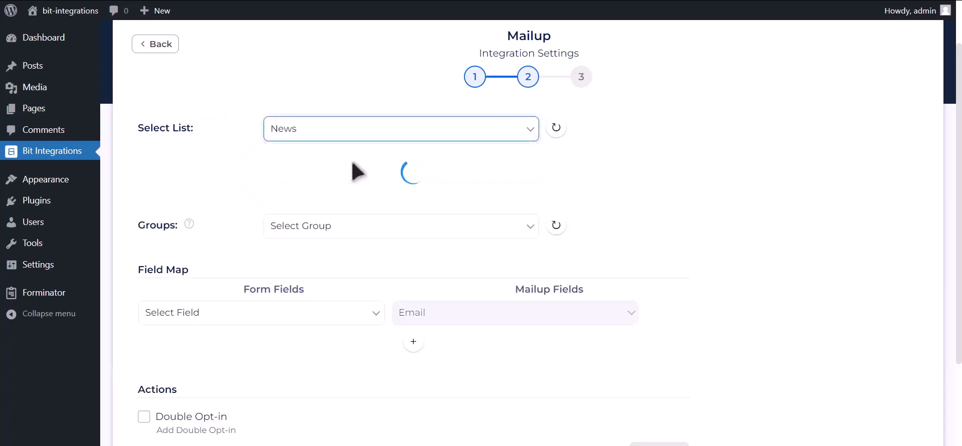
left_click(401, 166)
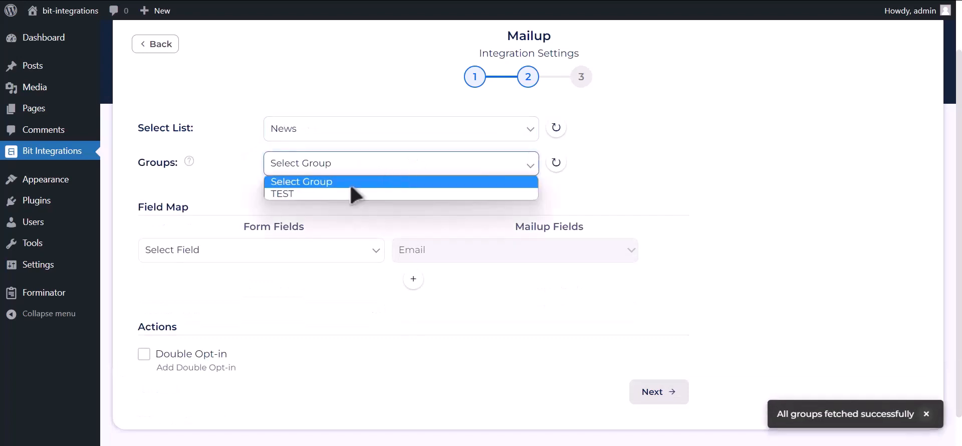
left_click(340, 196)
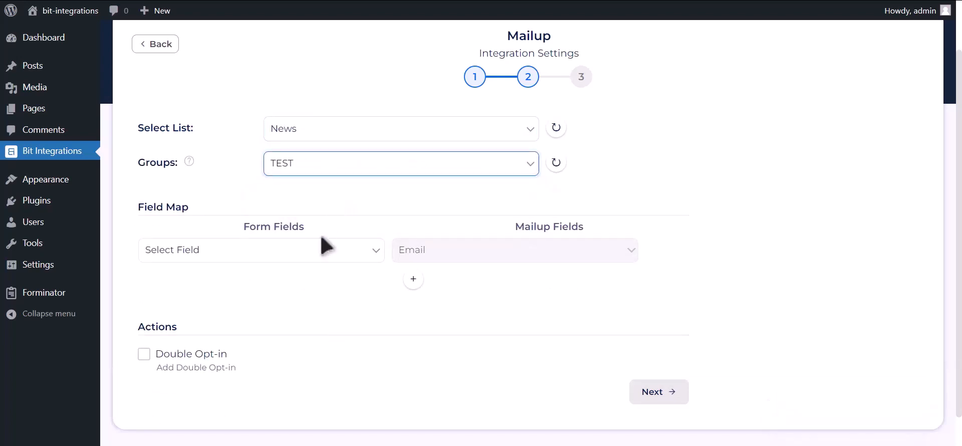
- Map Email Address-1 to Email and Name-1 to Last Name in the field map
left_click(275, 250)
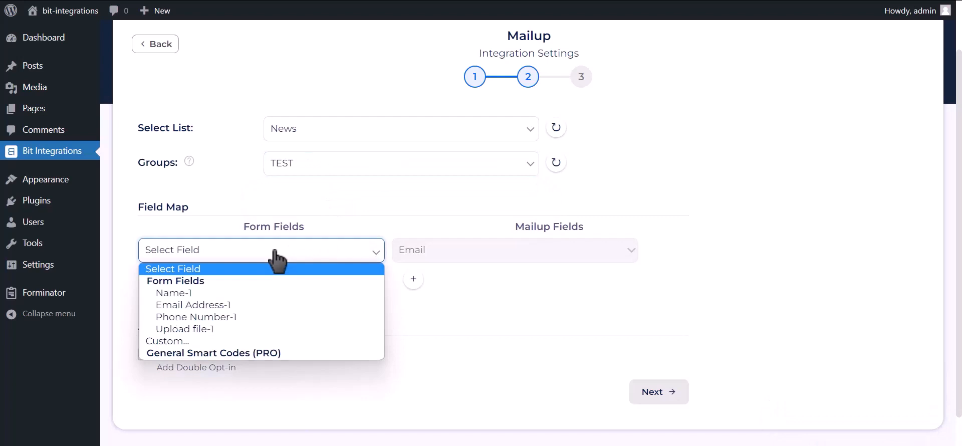
left_click(241, 304)
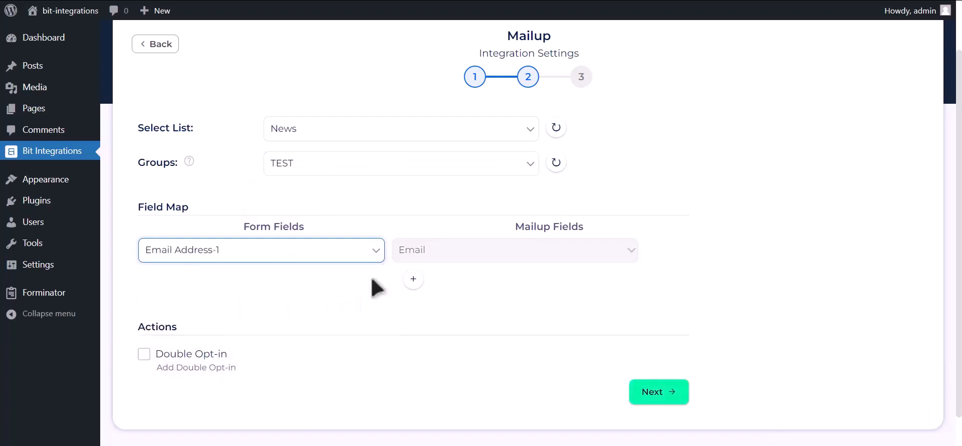
scroll(373, 288, "down", 1)
left_click(409, 245)
left_click(331, 253)
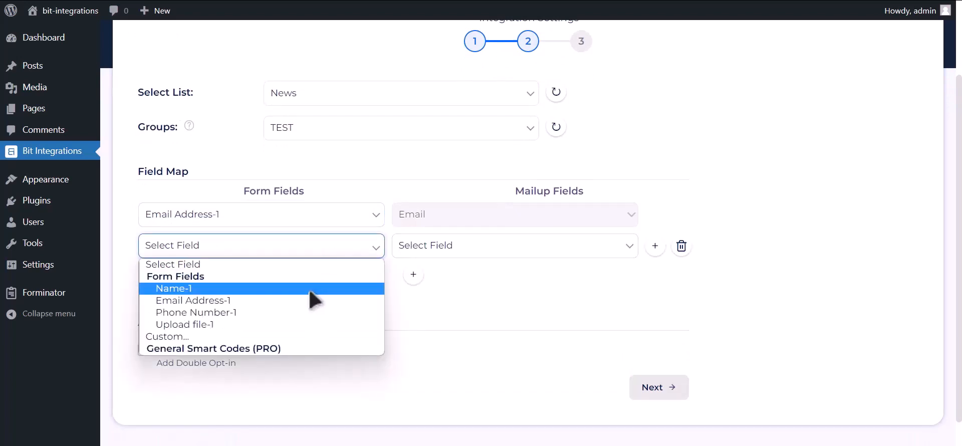
left_click(310, 290)
left_click(451, 250)
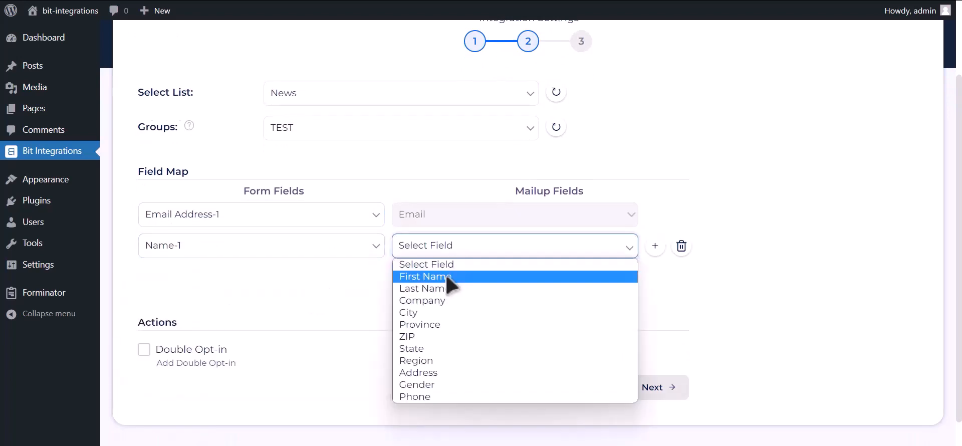
left_click(441, 288)
- Map Phone Number-1 to Phone and advance to the final integration step
left_click(413, 274)
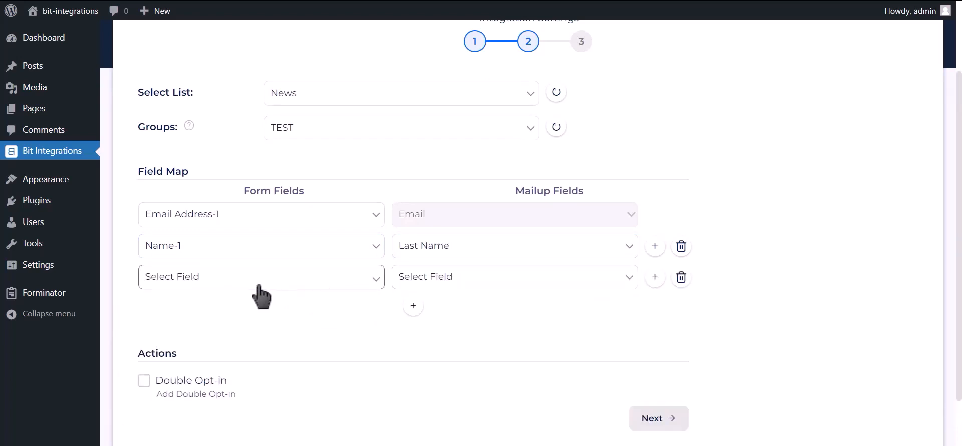
left_click(258, 287)
left_click(225, 341)
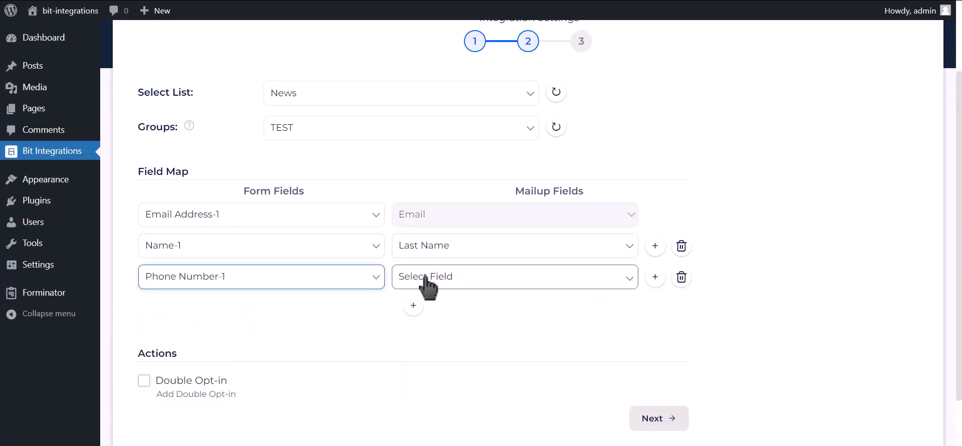
left_click(426, 281)
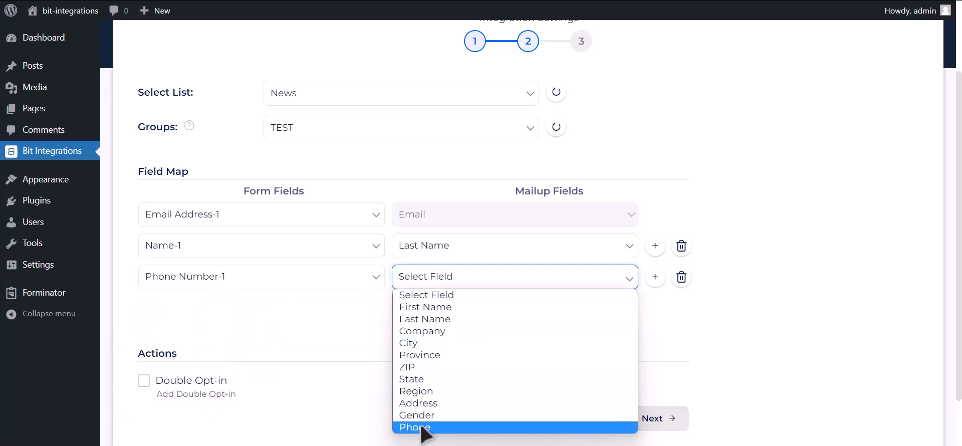
left_click(421, 427)
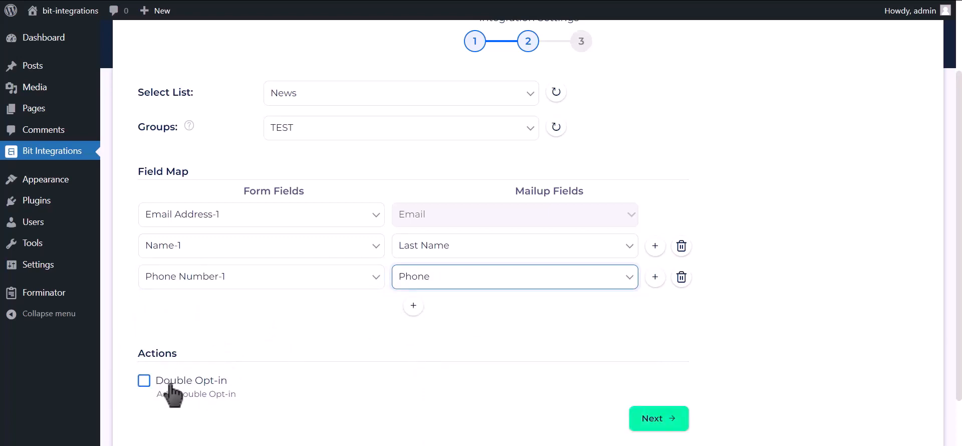
left_click(670, 419)
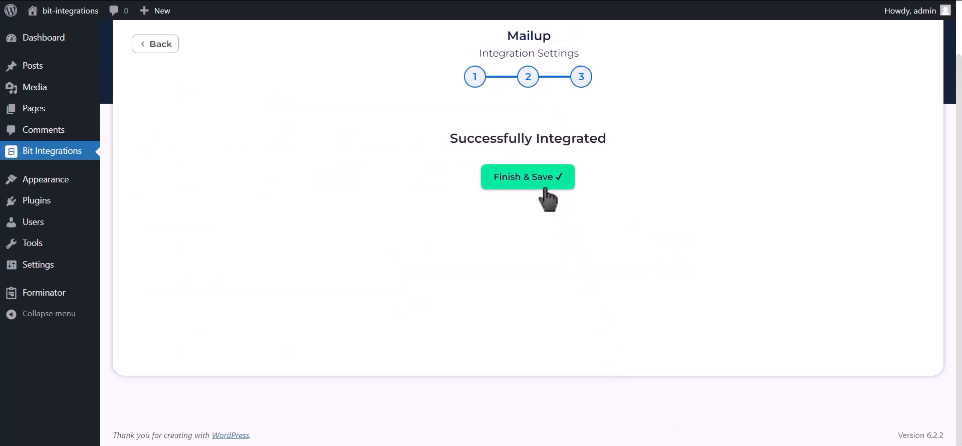
- Finish and save the Mailup integration, then enter 'Bit Integrations' as the form's Name
left_click(547, 198)
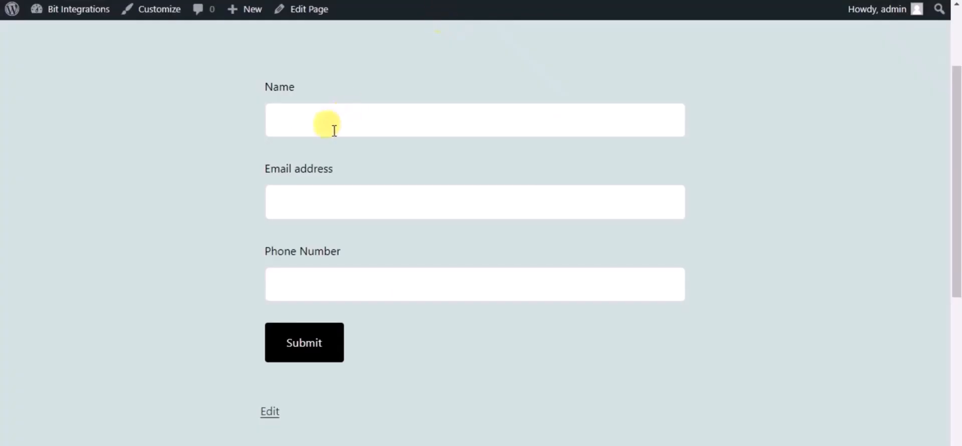
left_click(330, 132)
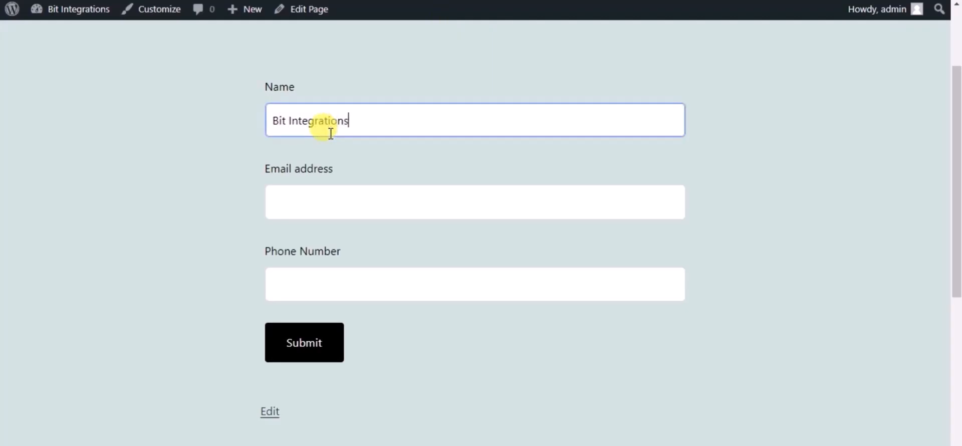
- Fill in a test email address and phone number on the sample form and submit it
left_click(338, 208)
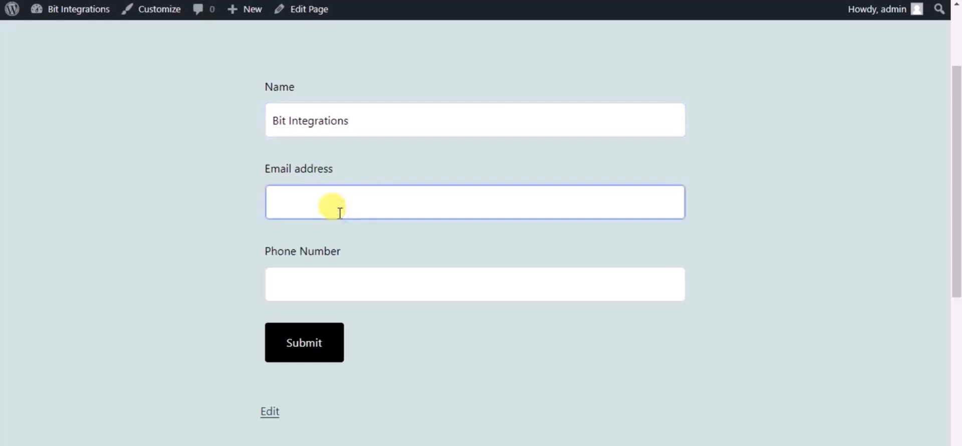
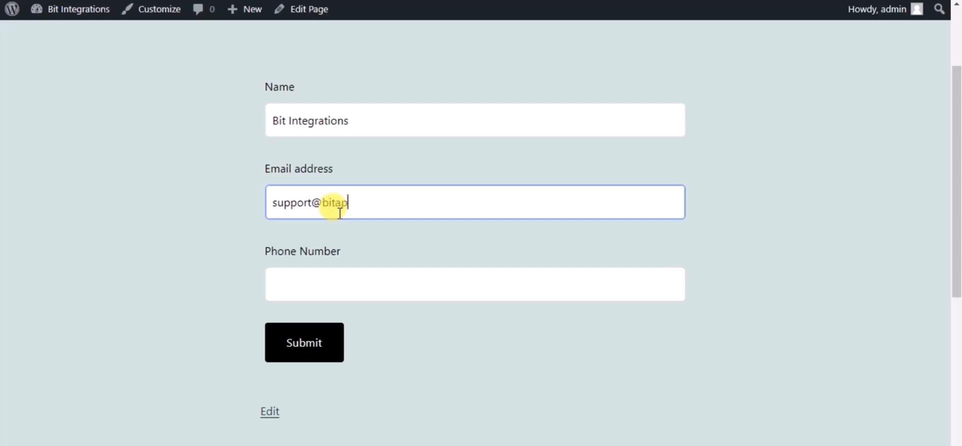
left_click(340, 283)
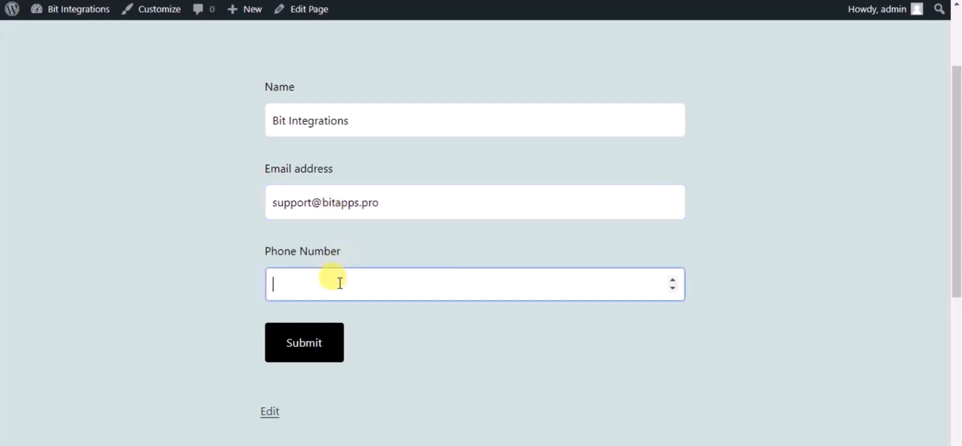
type("444555666")
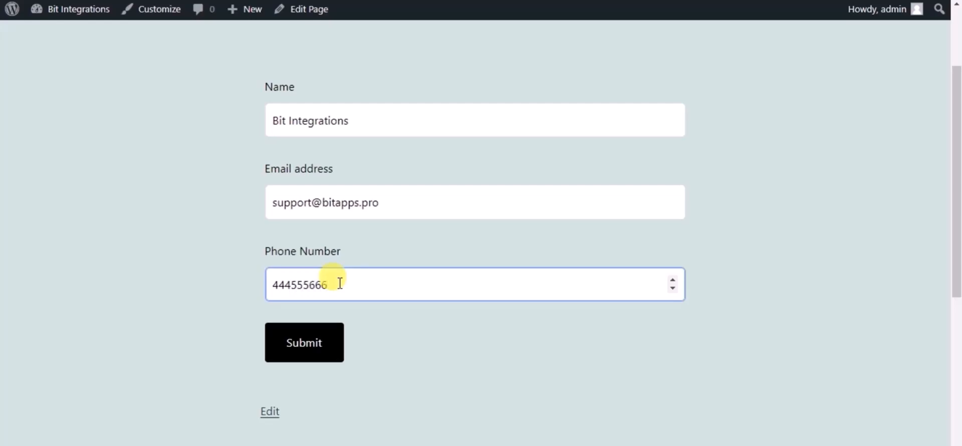
left_click(327, 340)
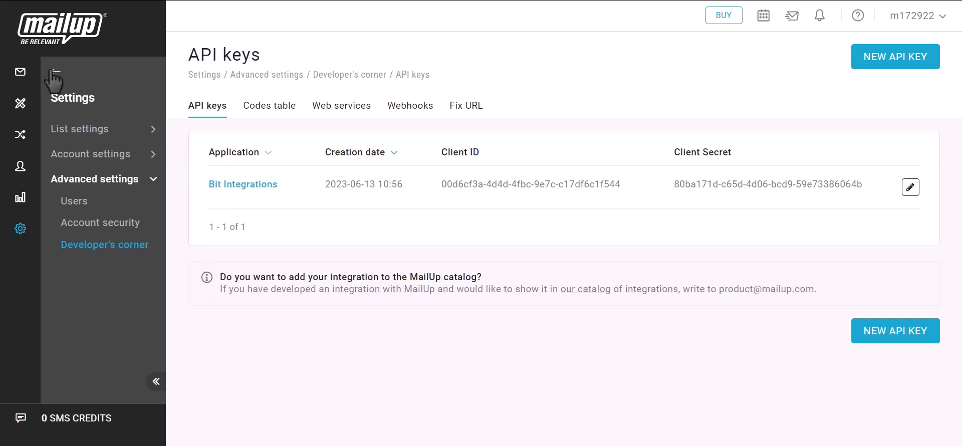
- Open Recipients > Email and verify the Bit Integrations test subscriber in the Subscribed table
mouse_move(52, 80)
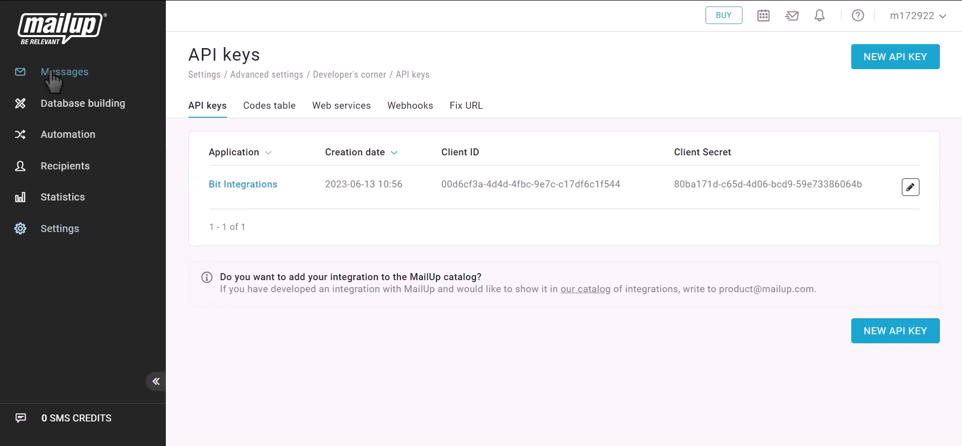
left_click(59, 168)
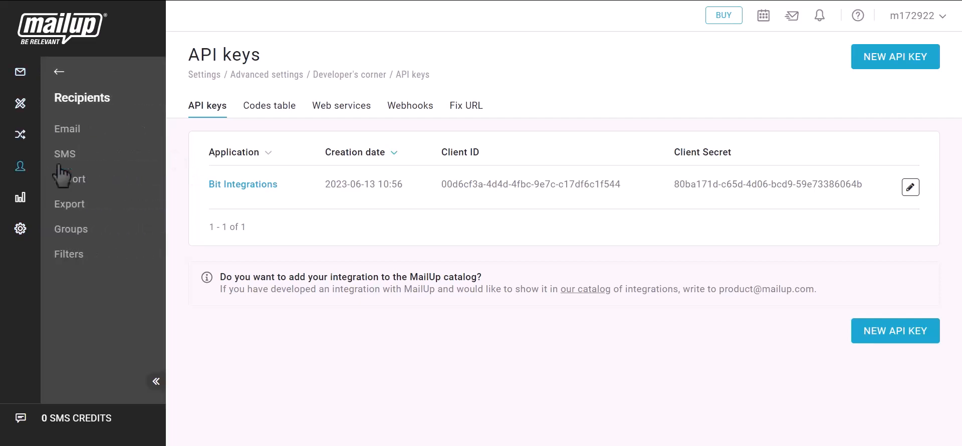
left_click(69, 131)
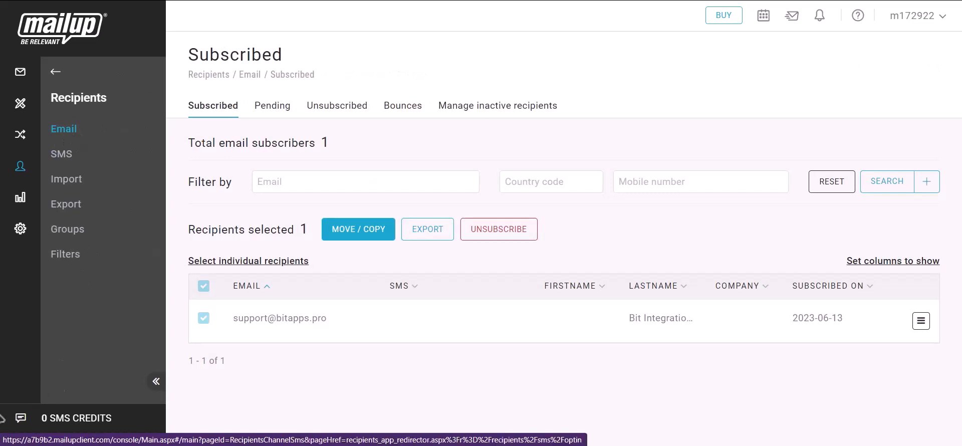
left_click_drag(229, 317, 332, 316)
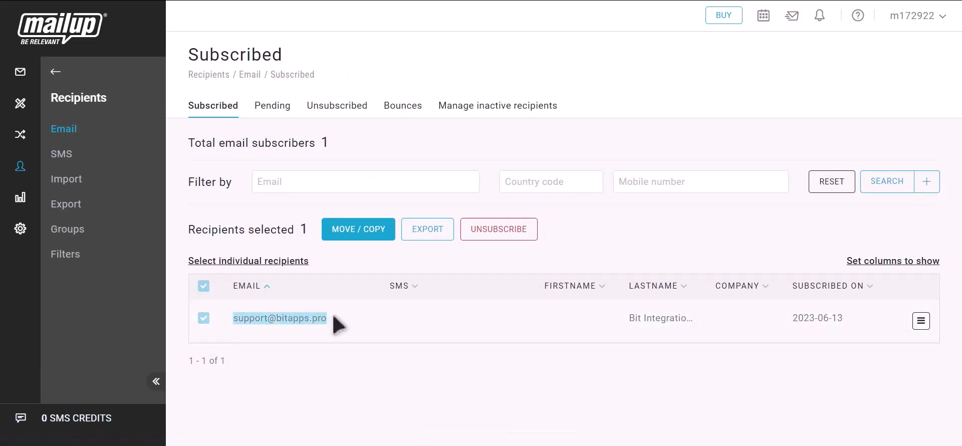
left_click_drag(626, 318, 698, 318)
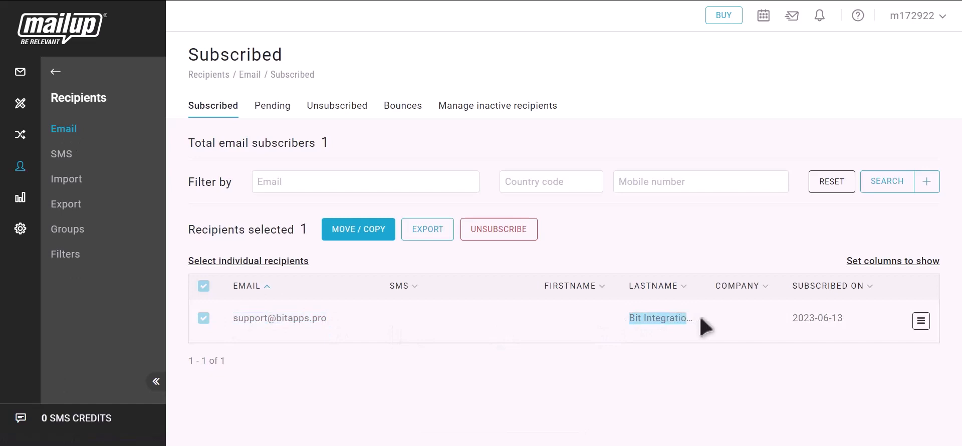
left_click(707, 325)
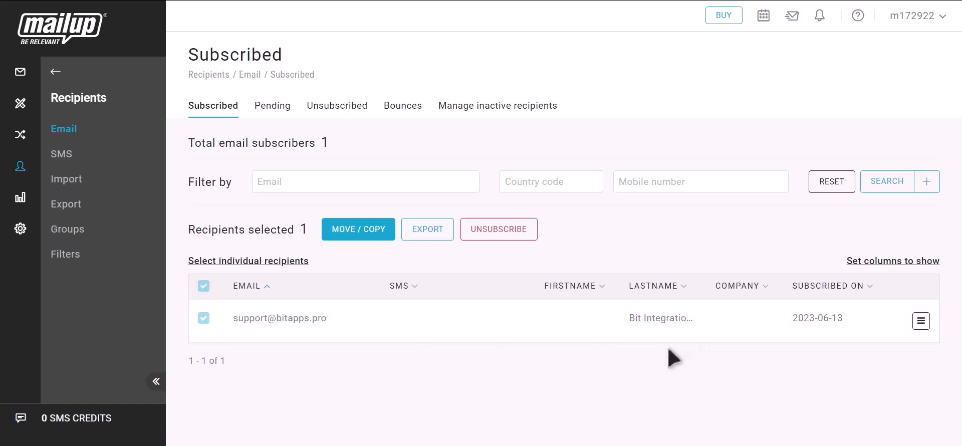